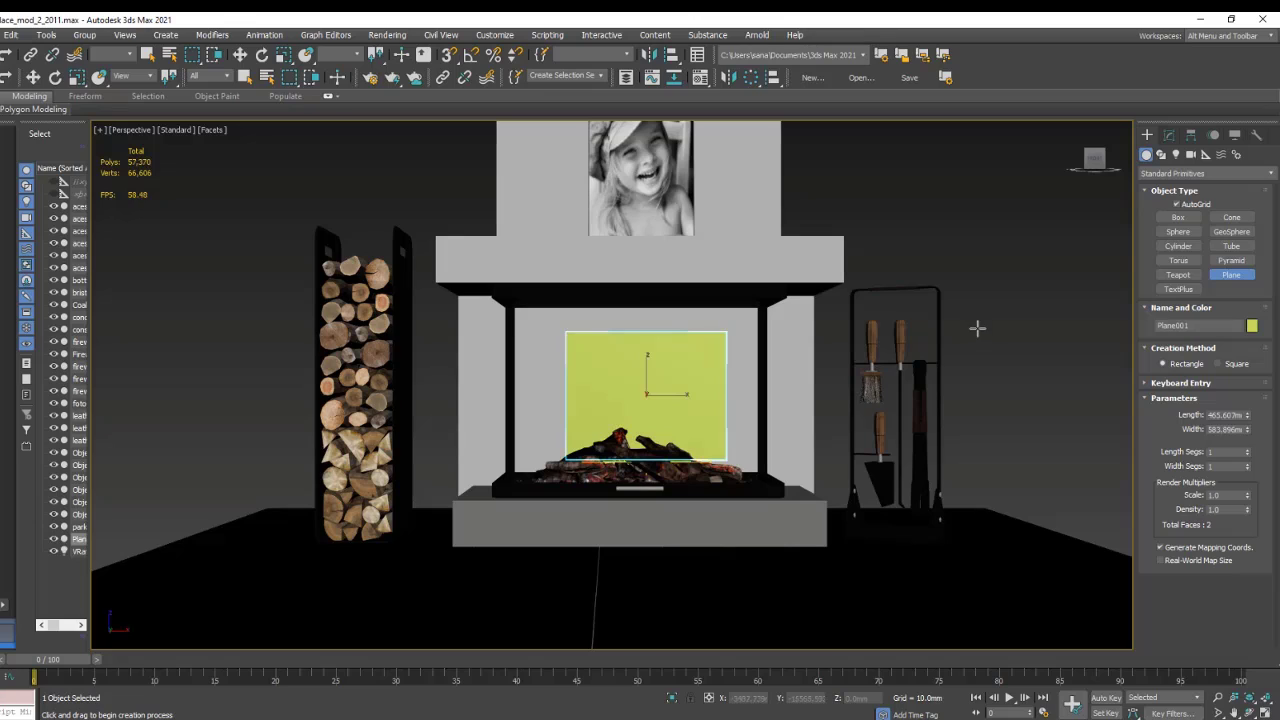
Set the fireplace plane's width segments to 113, keeping one length segment, and display edged faces.
left_click(1169, 134)
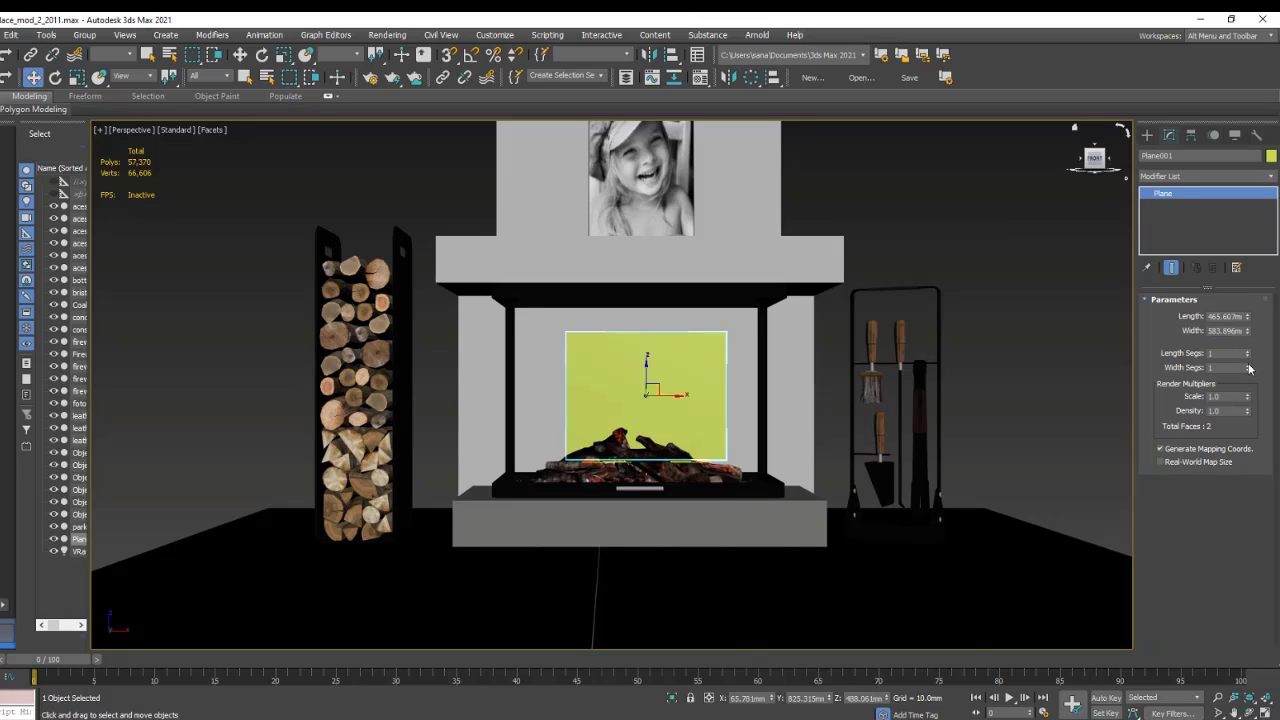
left_click_drag(1248, 354, 1249, 308)
key("F4")
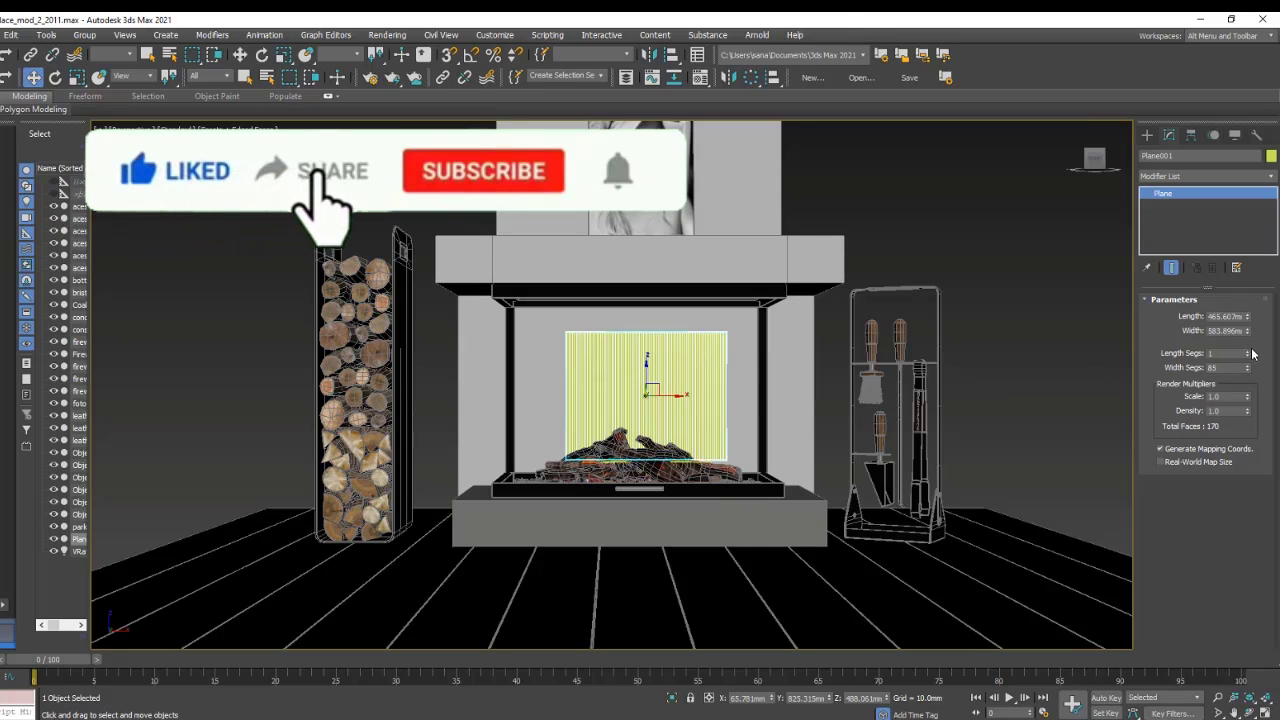
left_click_drag(1248, 369, 1248, 350)
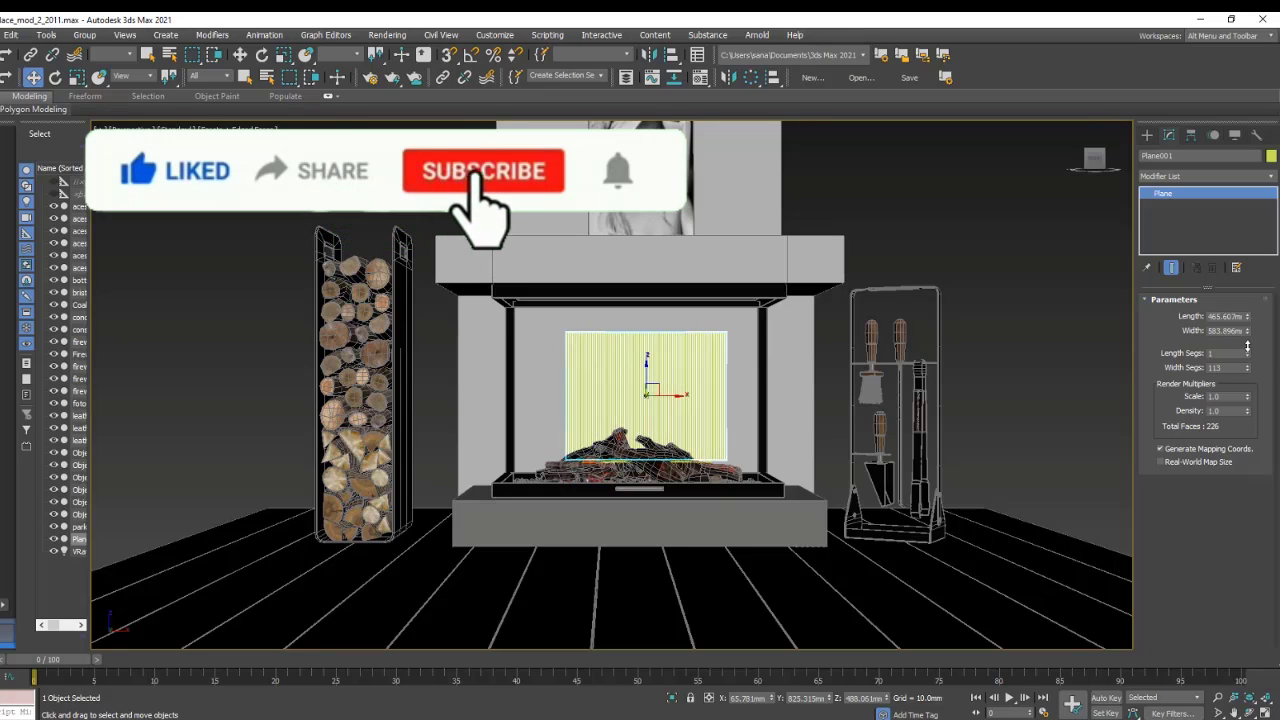
Add a Bend modifier to the plane with an angle of 31.5 on the X axis.
left_click(1175, 176)
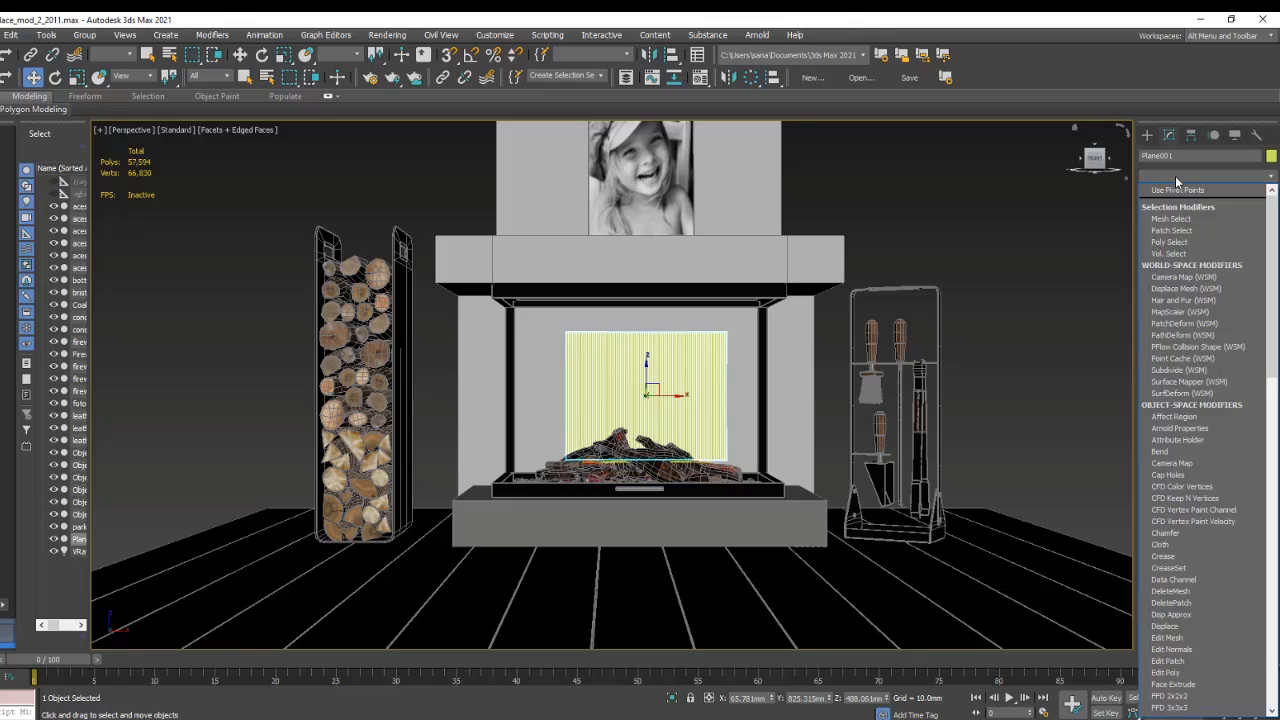
key("b")
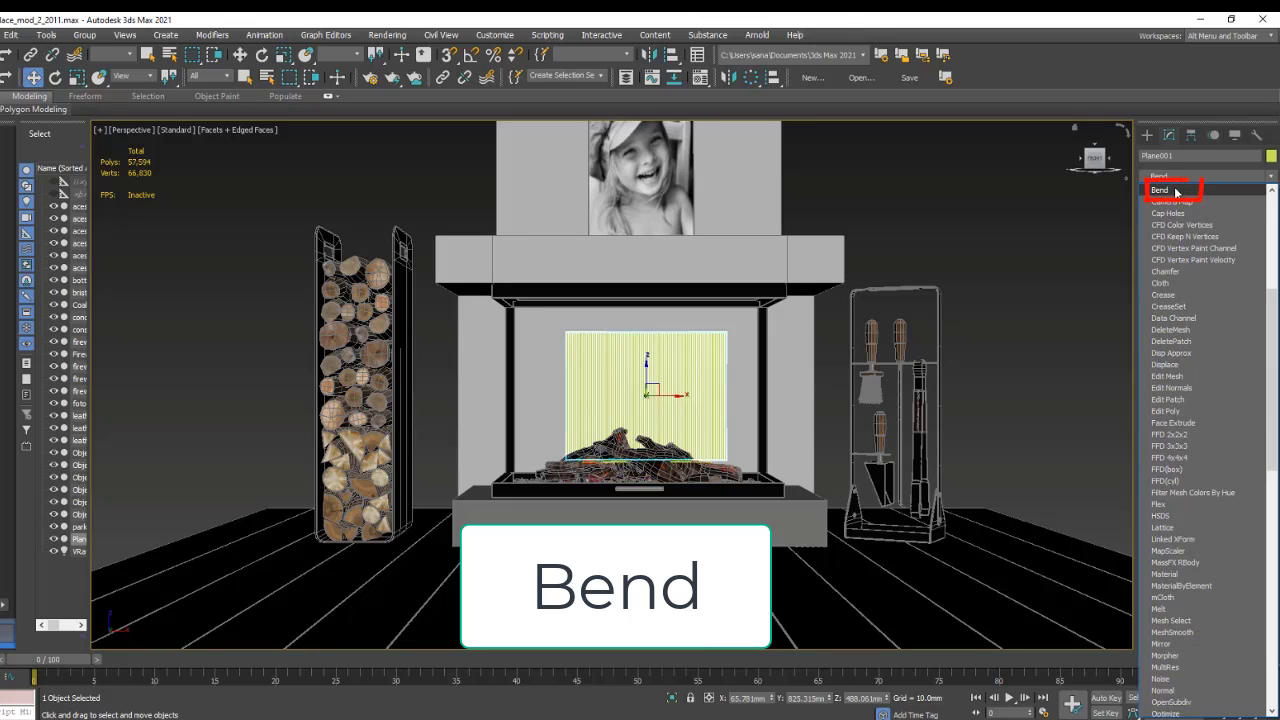
left_click(1176, 191)
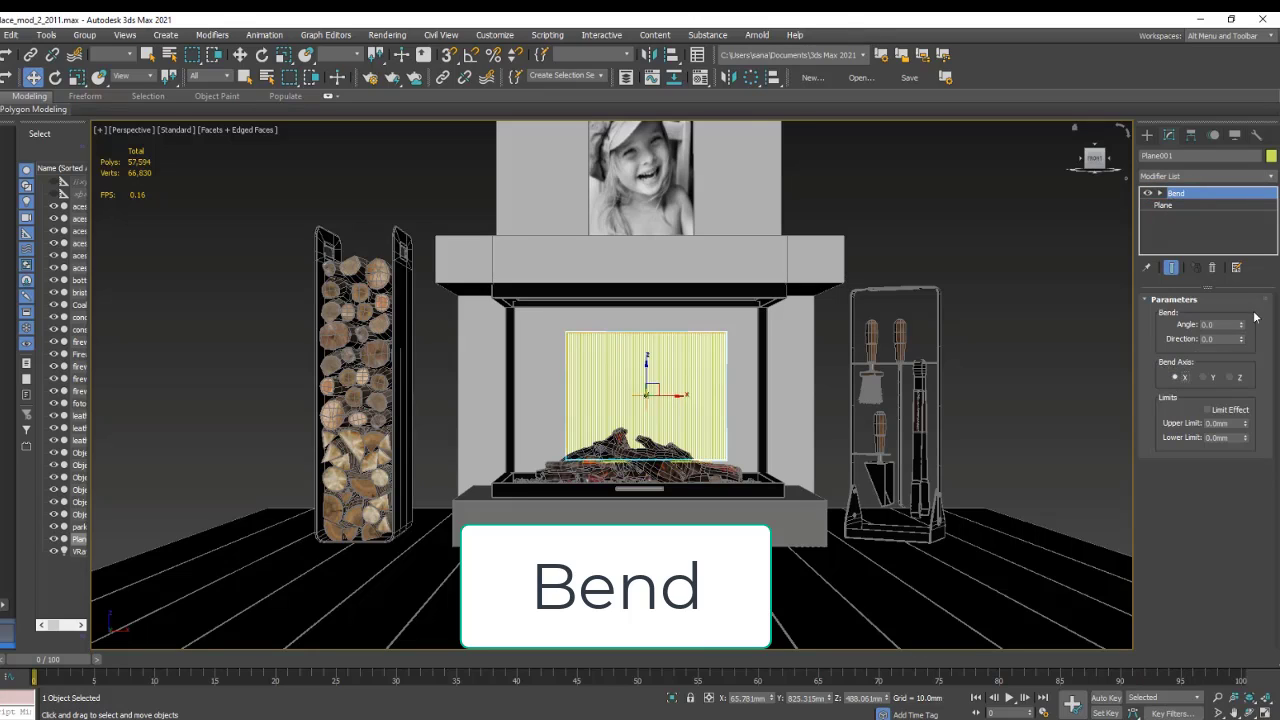
left_click_drag(1243, 329, 1244, 282)
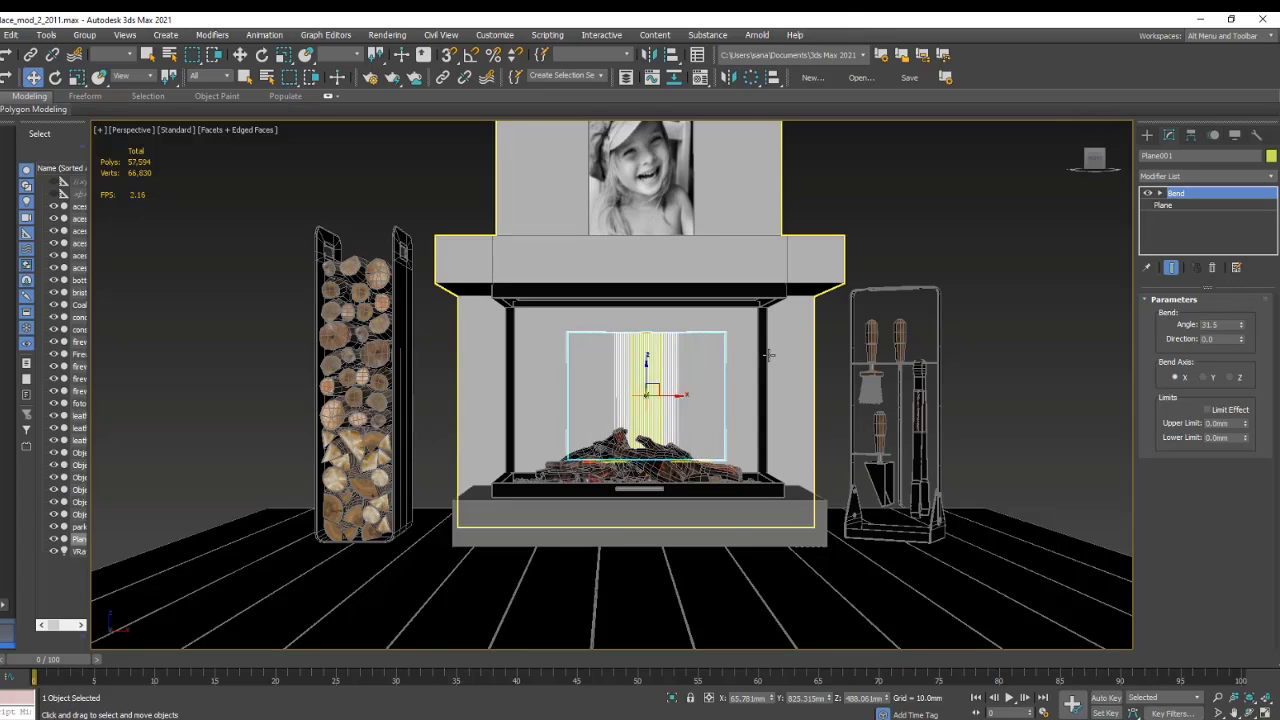
Move the bent plane forward along Y to about 413 mm, increase its bend angle to 85.5, and turn off edged faces.
middle_click_drag(703, 428, 680, 380, "alt")
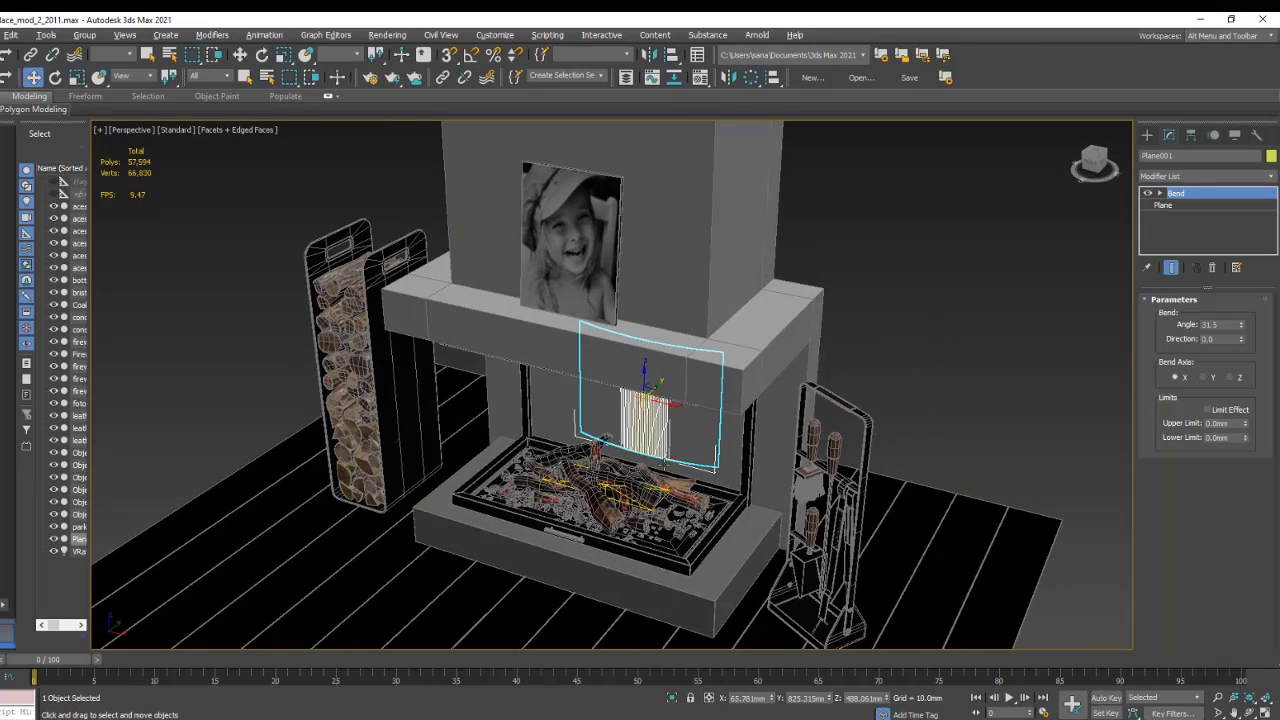
left_click_drag(654, 390, 605, 438)
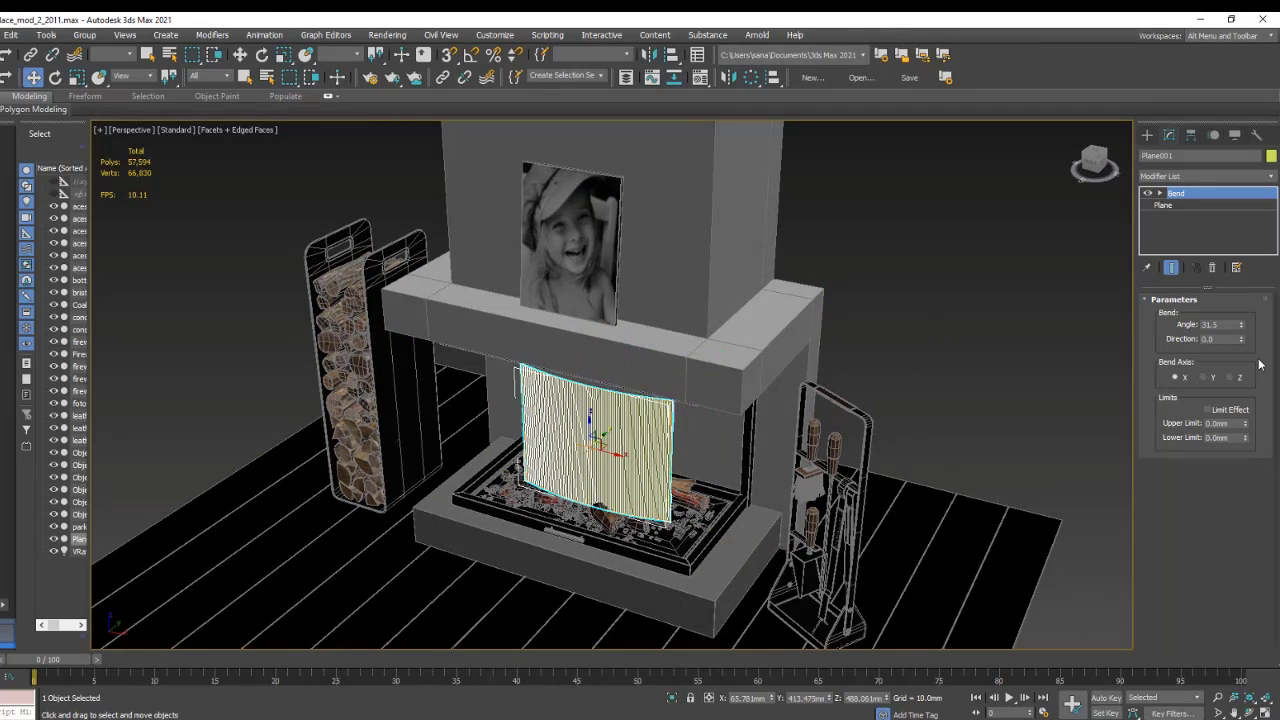
left_click_drag(1240, 329, 1260, 247)
middle_click_drag(590, 410, 564, 445, "alt")
key("F4")
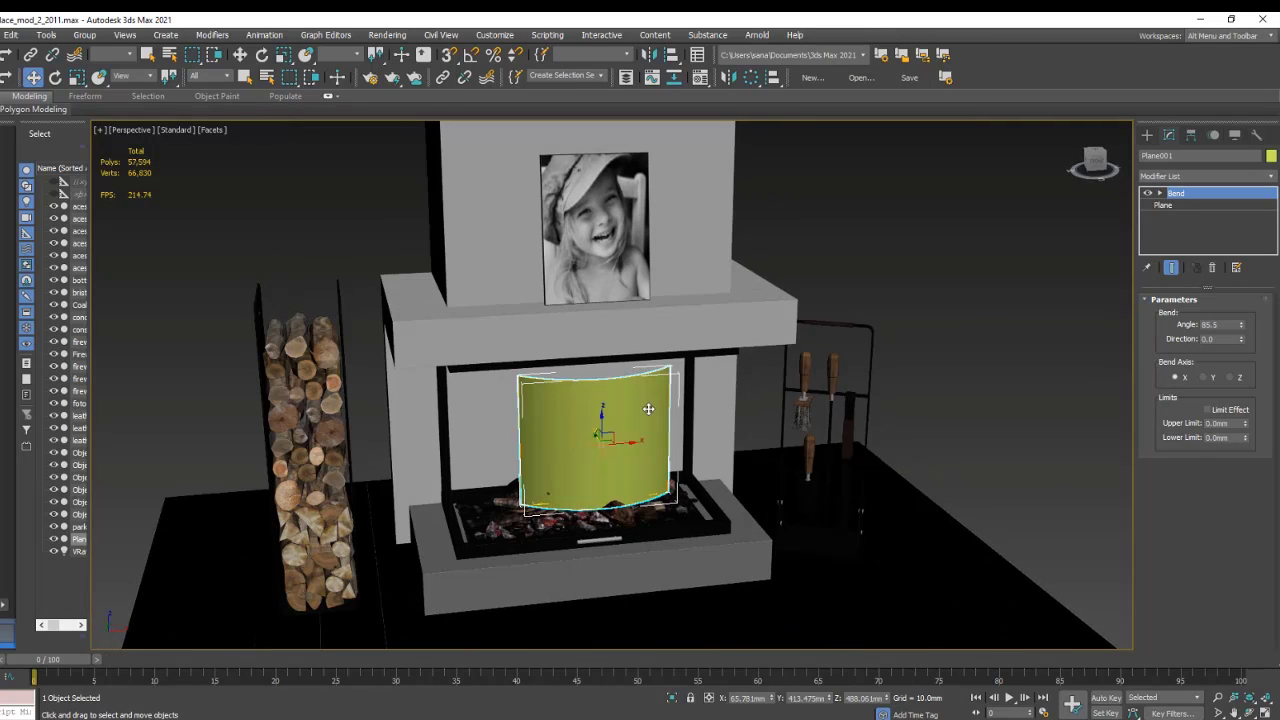
Change the first sample material in the Material Editor to a VRayLightMtl.
middle_click_drag(968, 318, 943, 316, "alt")
scroll(943, 315, "down", 1)
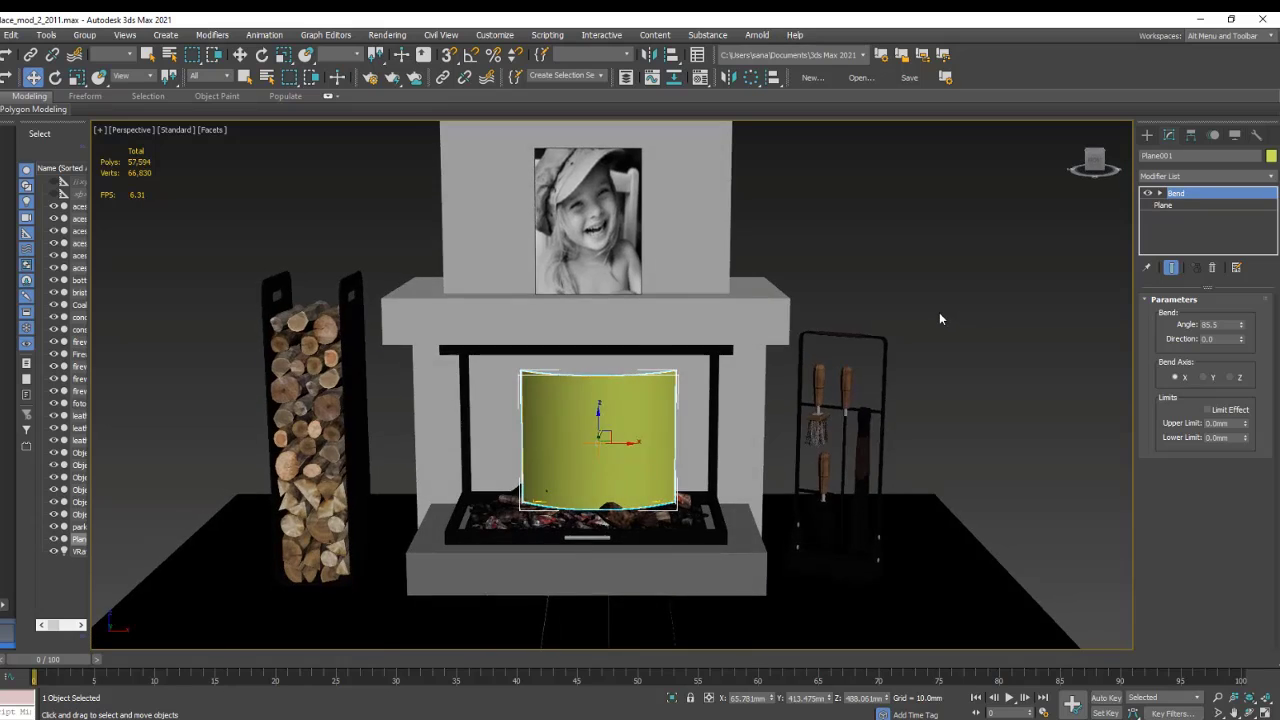
scroll(939, 312, "down", 3)
key("m")
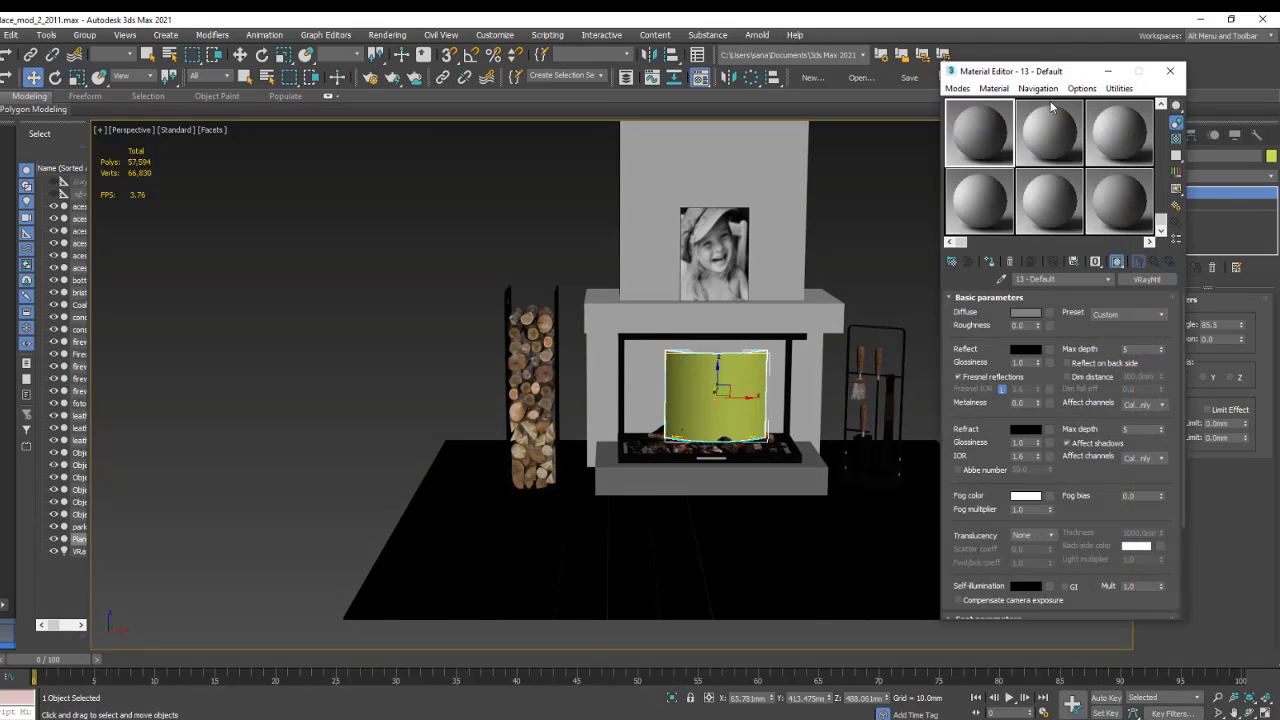
left_click(1146, 279)
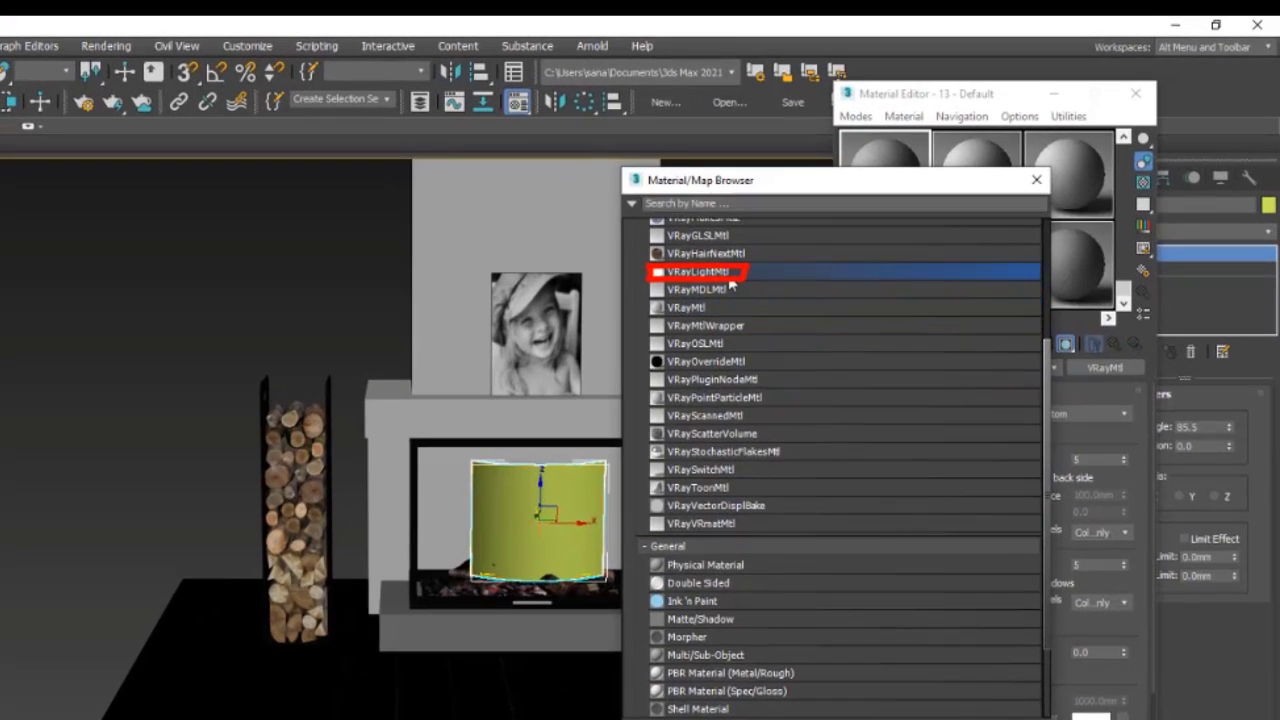
double_click(837, 206)
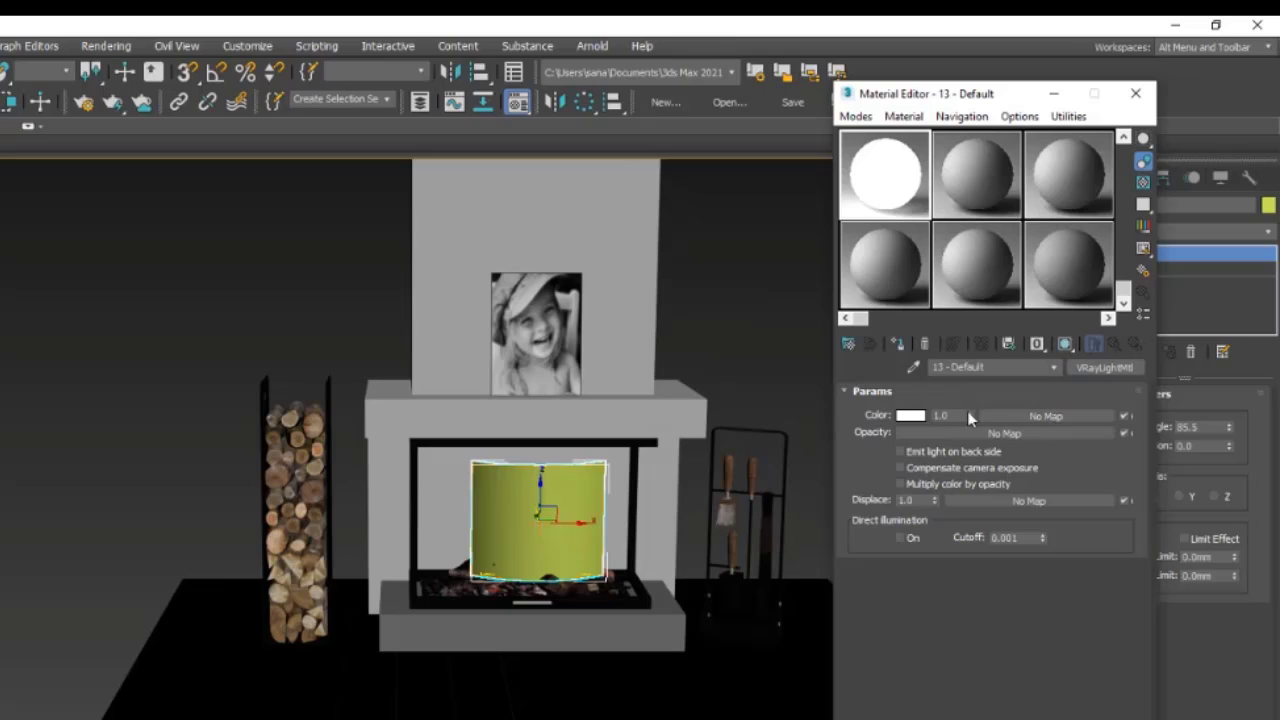
Load AM97_006_diffuse.jpg as a bitmap for the light material's color and assign the material to the bent plane.
left_click(1046, 415)
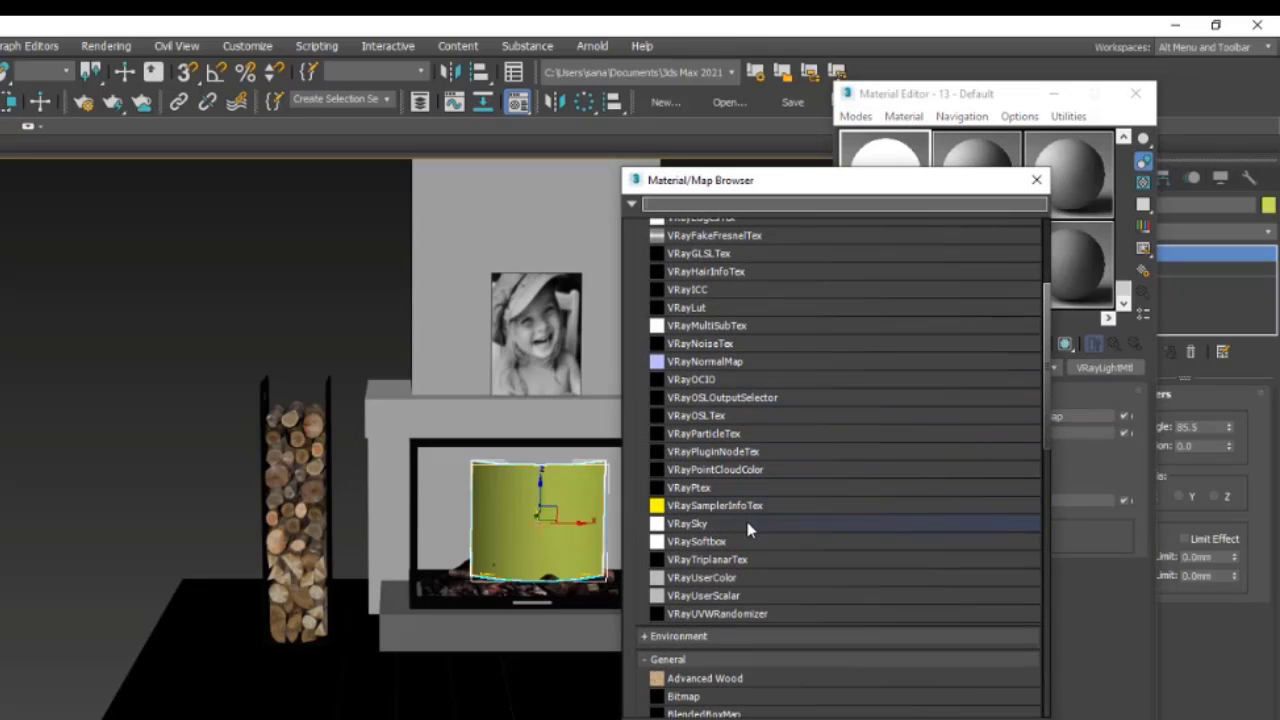
double_click(700, 695)
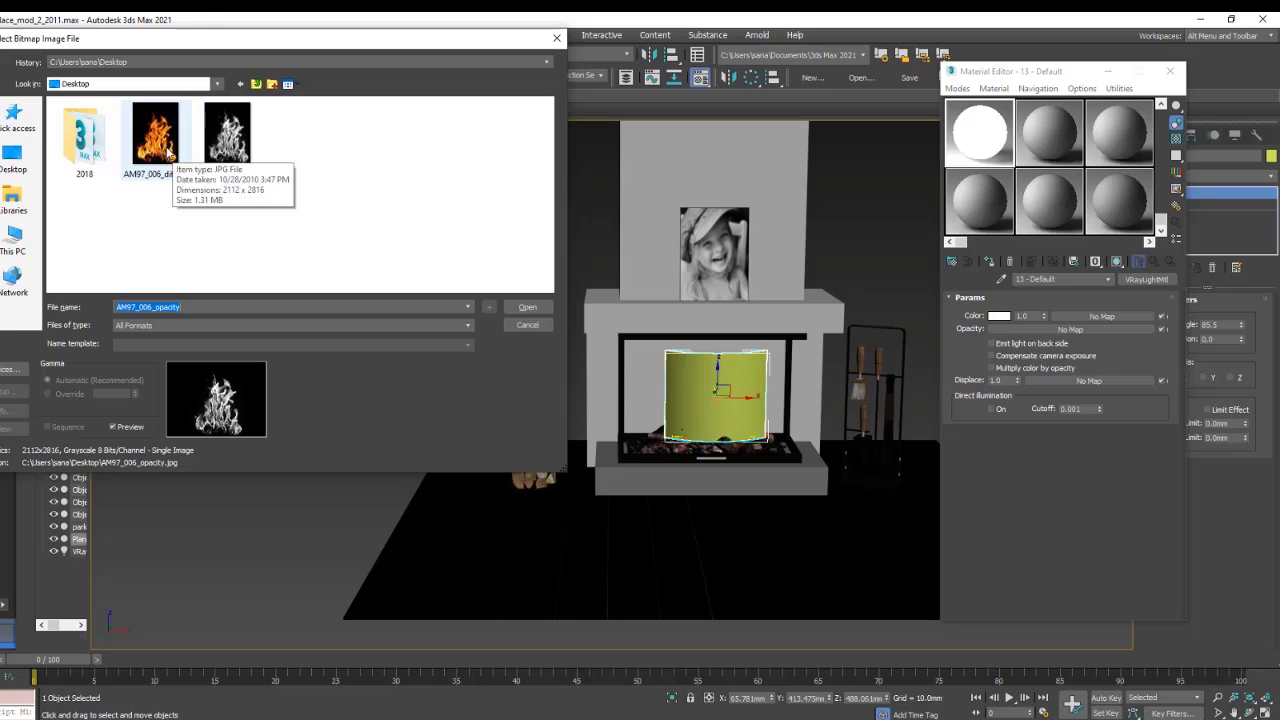
left_click(168, 152)
left_click(526, 308)
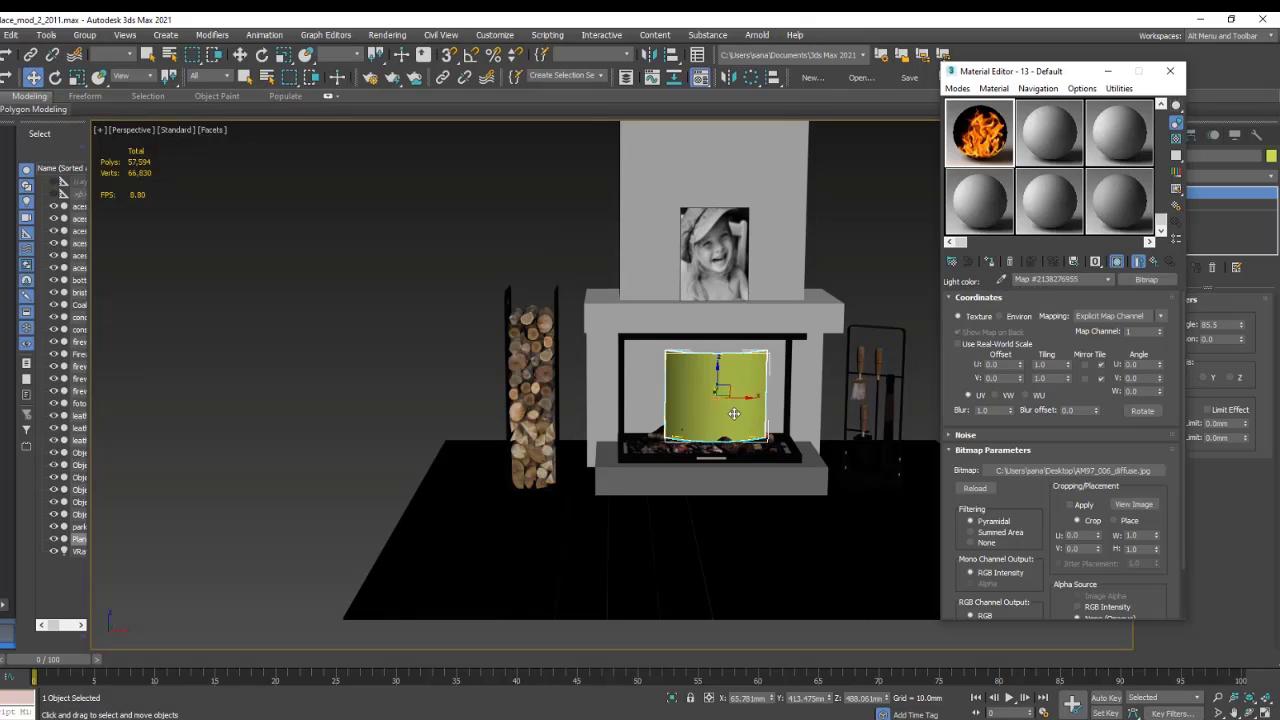
left_click(990, 261)
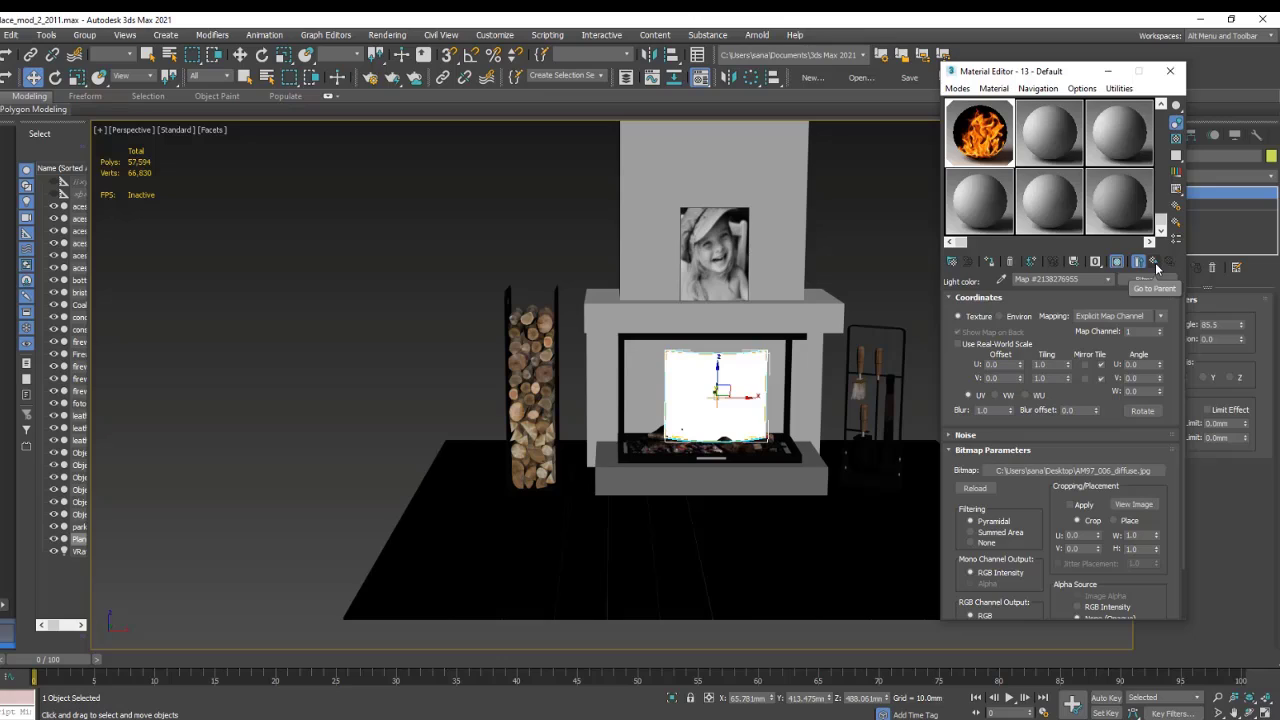
Load AM97_006_opacity.jpg as a bitmap for the light material's opacity and close the Material Editor.
left_click(1155, 264)
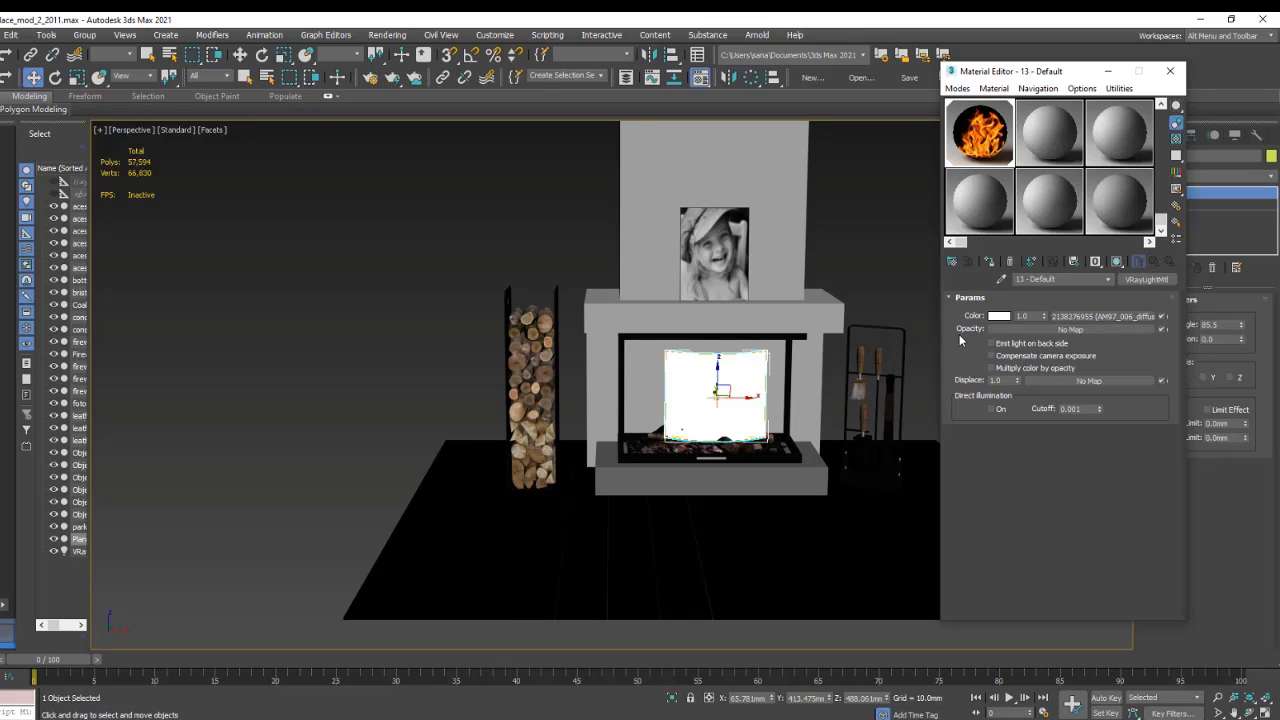
left_click(1052, 330)
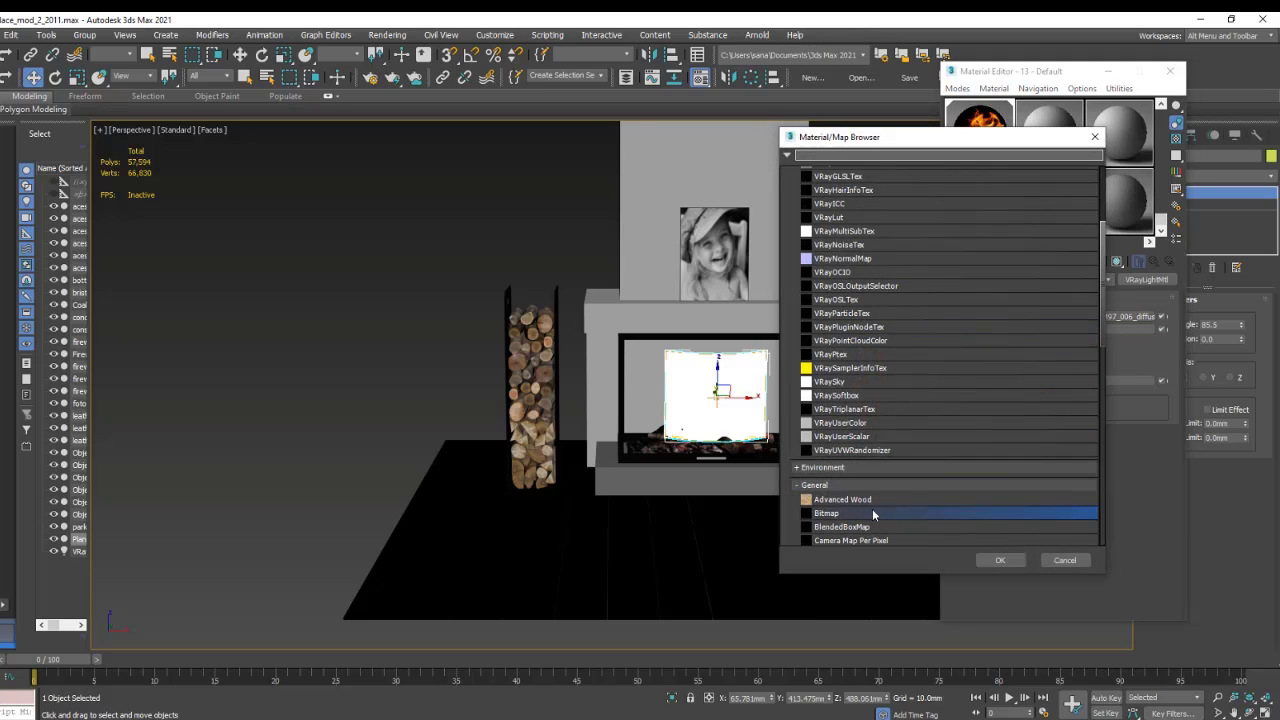
double_click(865, 515)
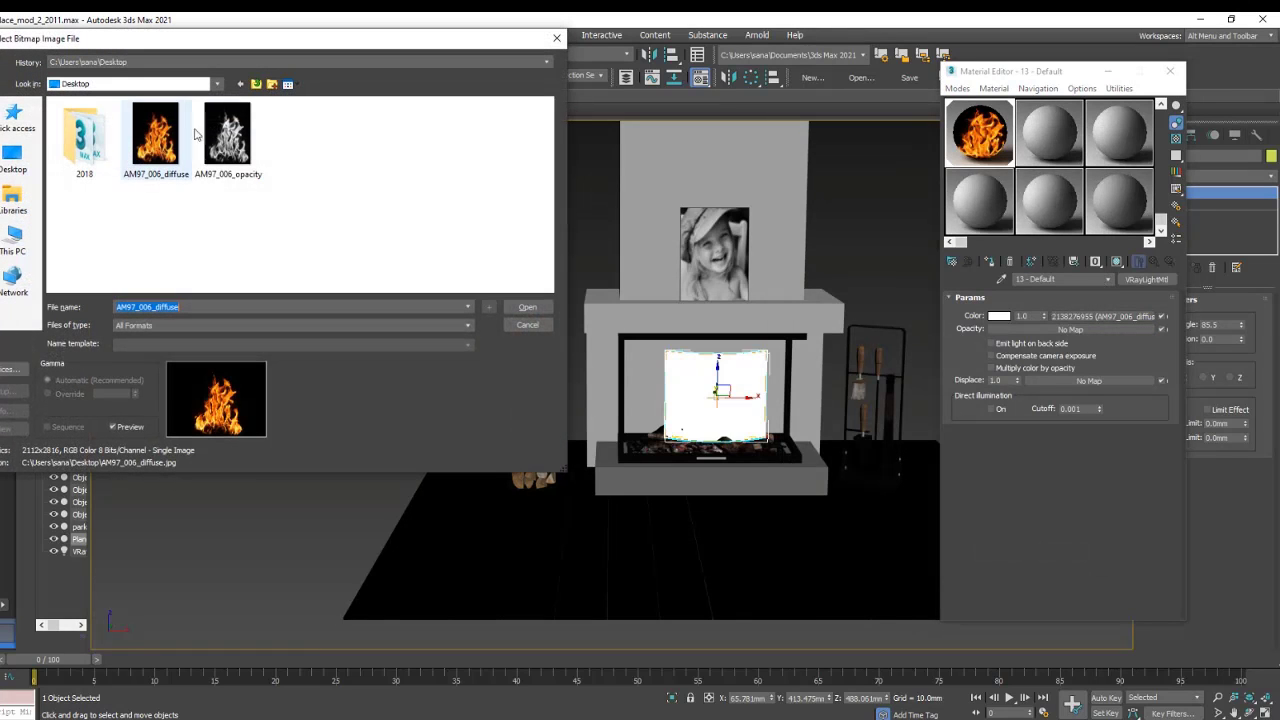
left_click(215, 137)
left_click(527, 307)
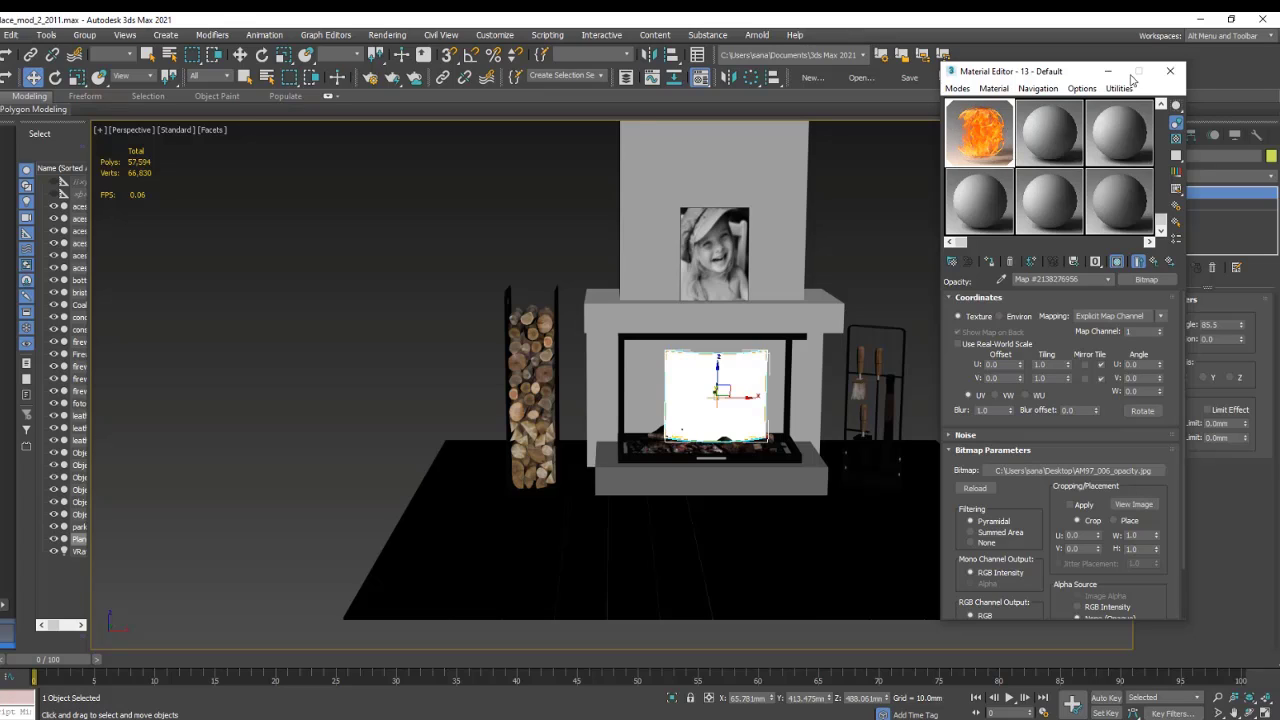
left_click(1170, 71)
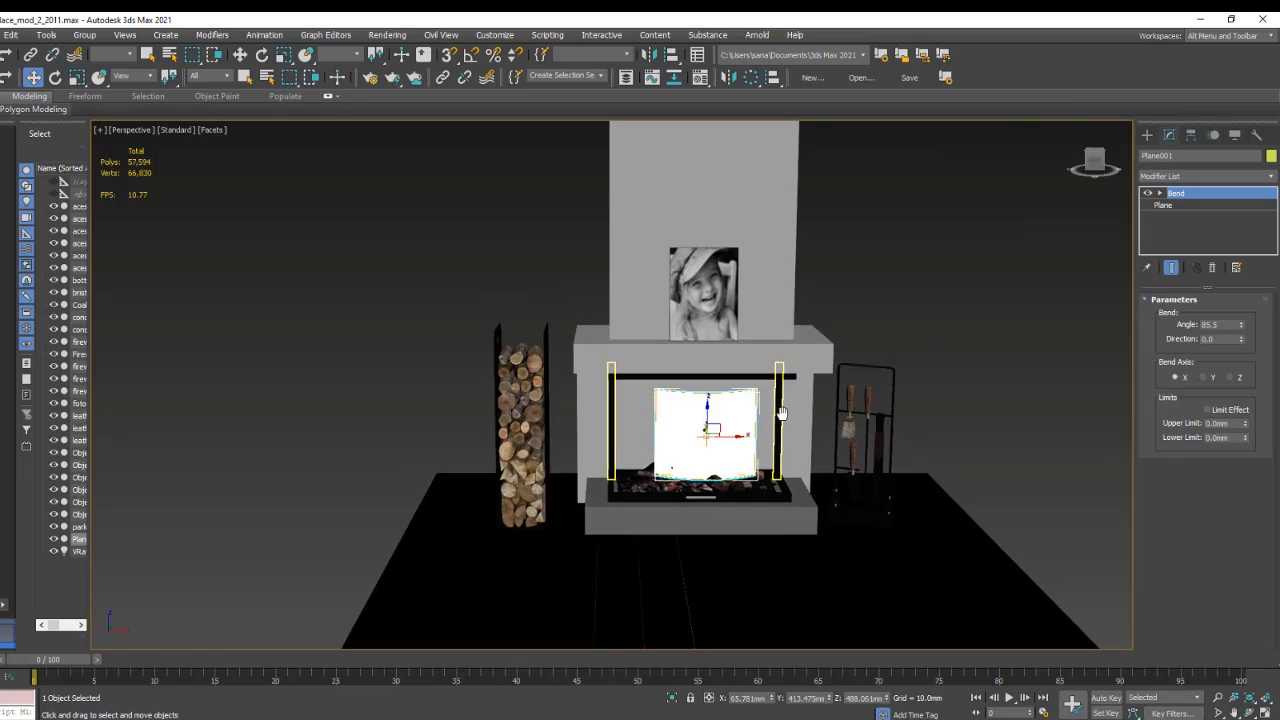
Frame the fireplace from the front and render the perspective view as a single 1200 x 1200 frame.
scroll(719, 426, "up", 8)
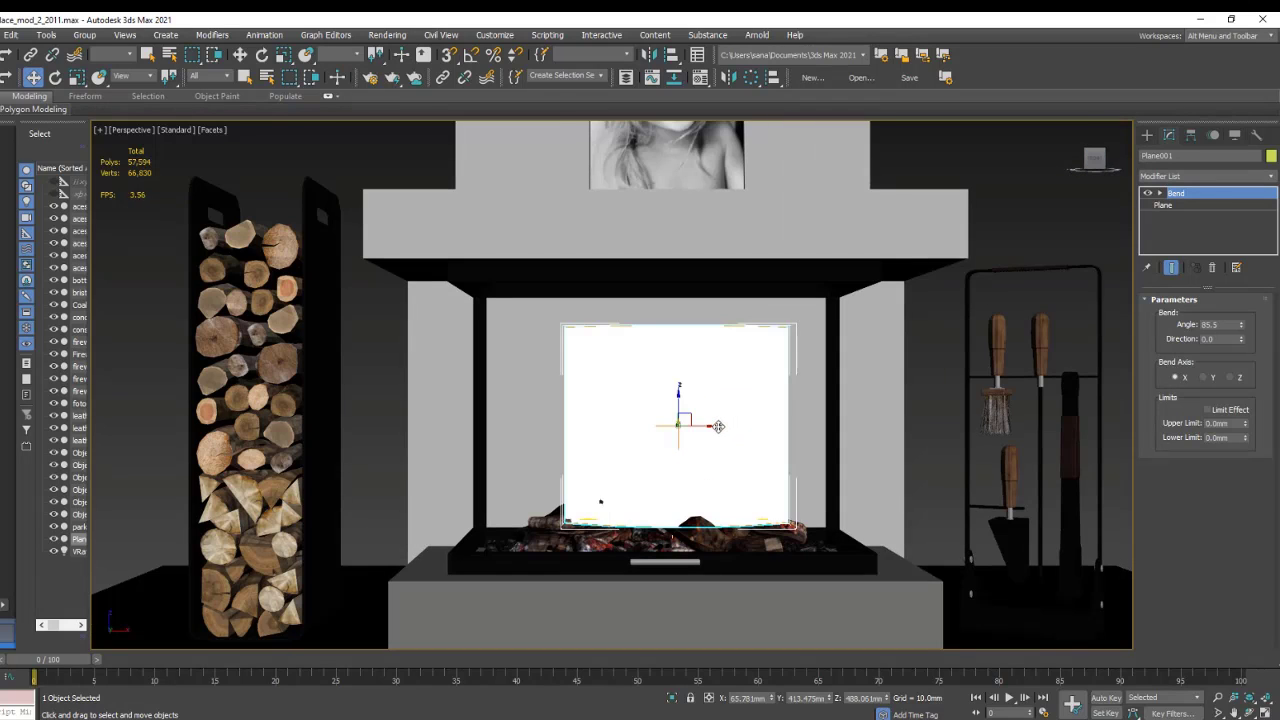
left_click(387, 35)
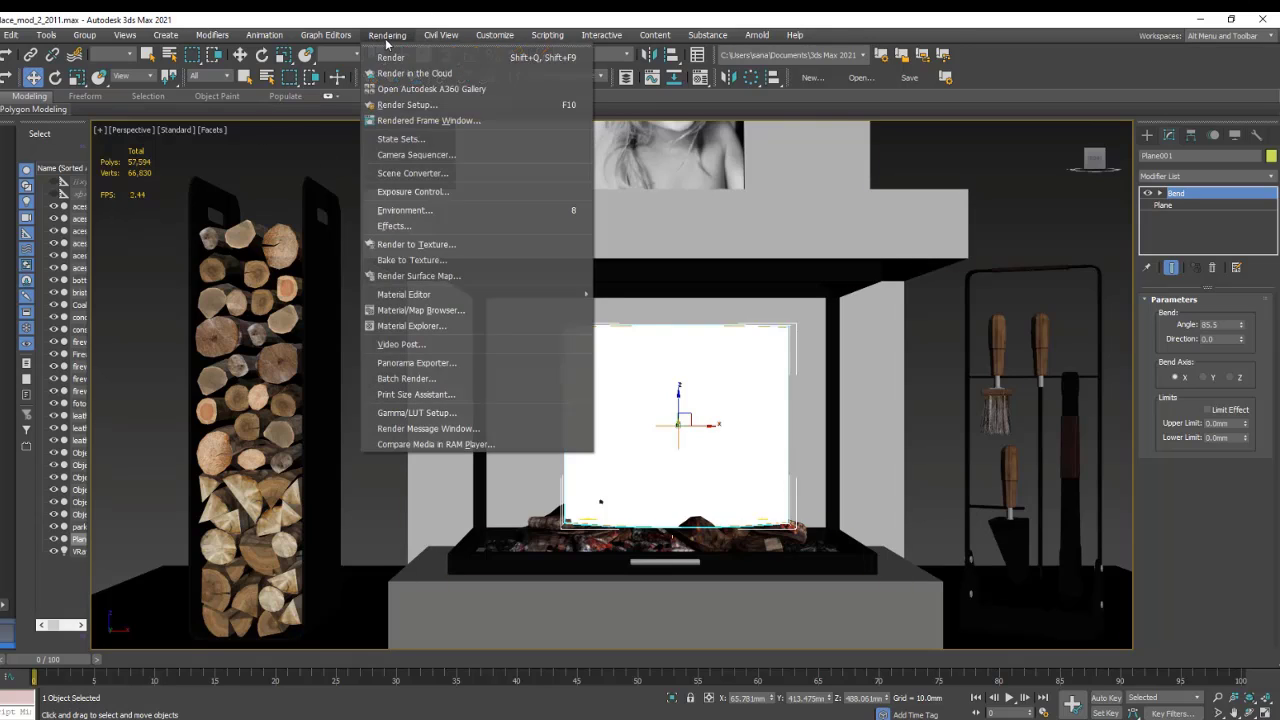
left_click(405, 104)
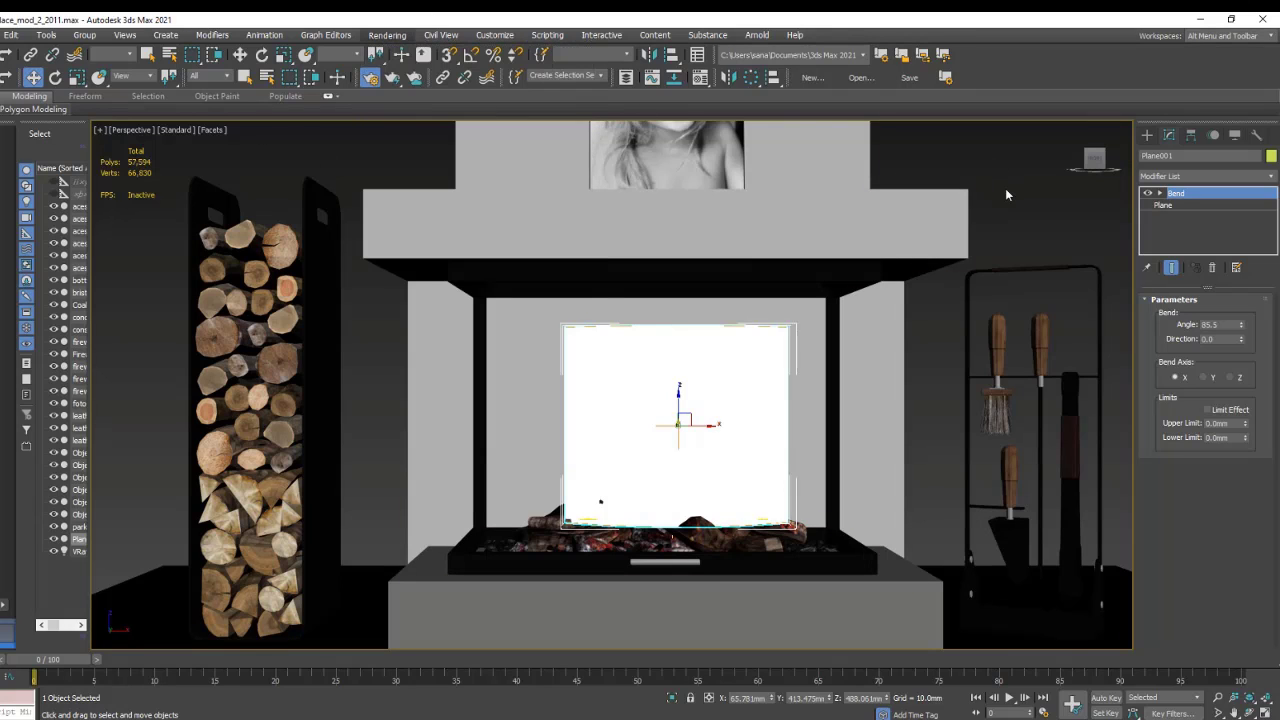
left_click(1099, 193)
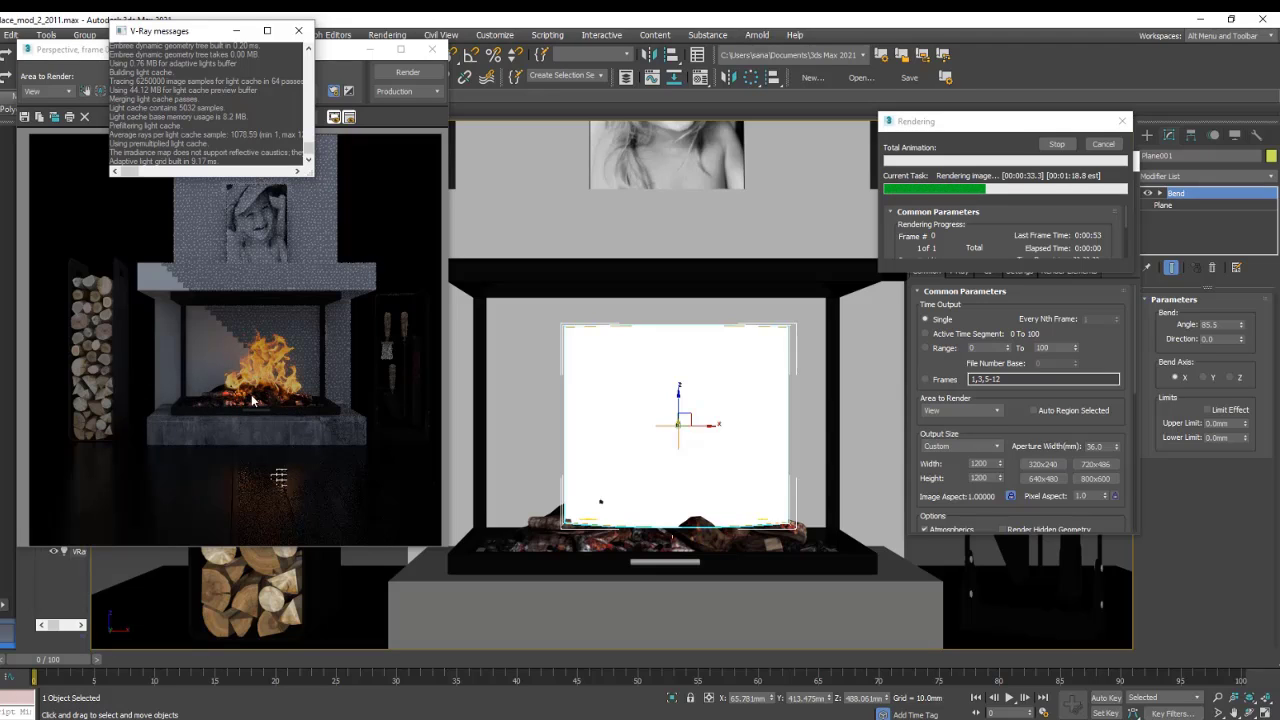
Examine the flames, the logs and the whole fireplace in the rendered image at different magnifications.
scroll(294, 316, "up", 4)
scroll(274, 335, "down", 4)
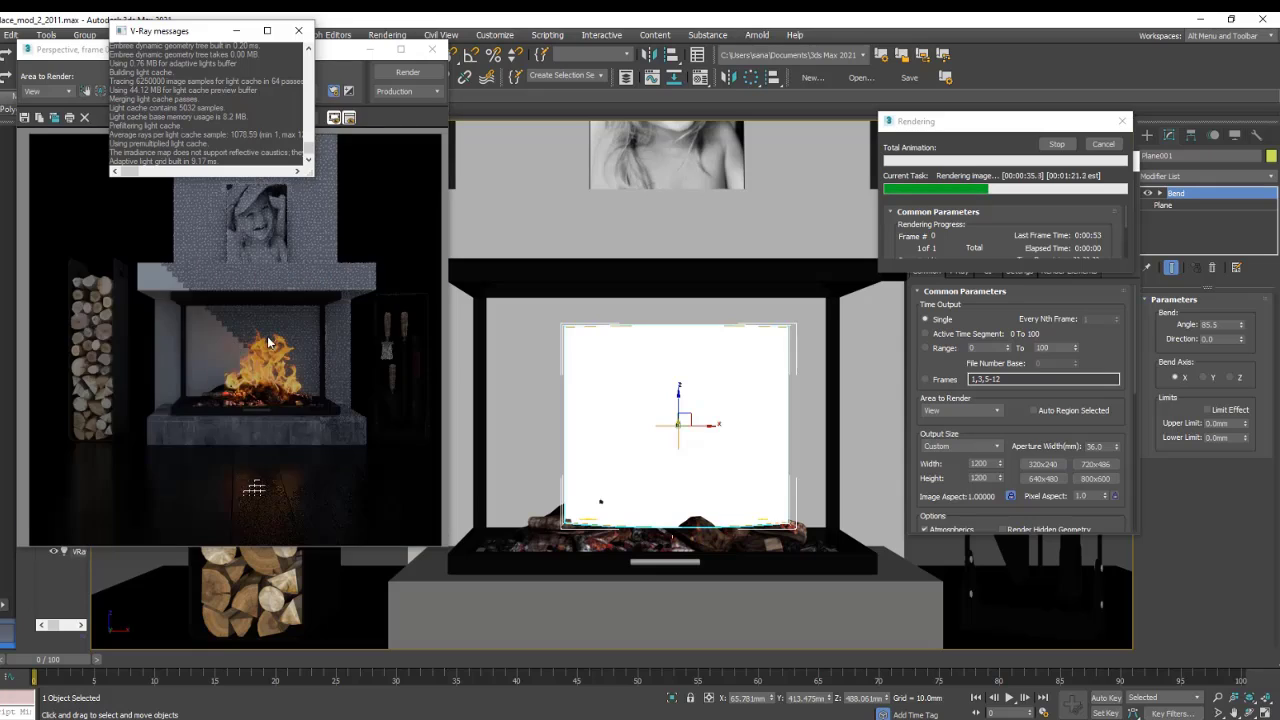
scroll(268, 384, "up", 3)
scroll(262, 435, "up", 2)
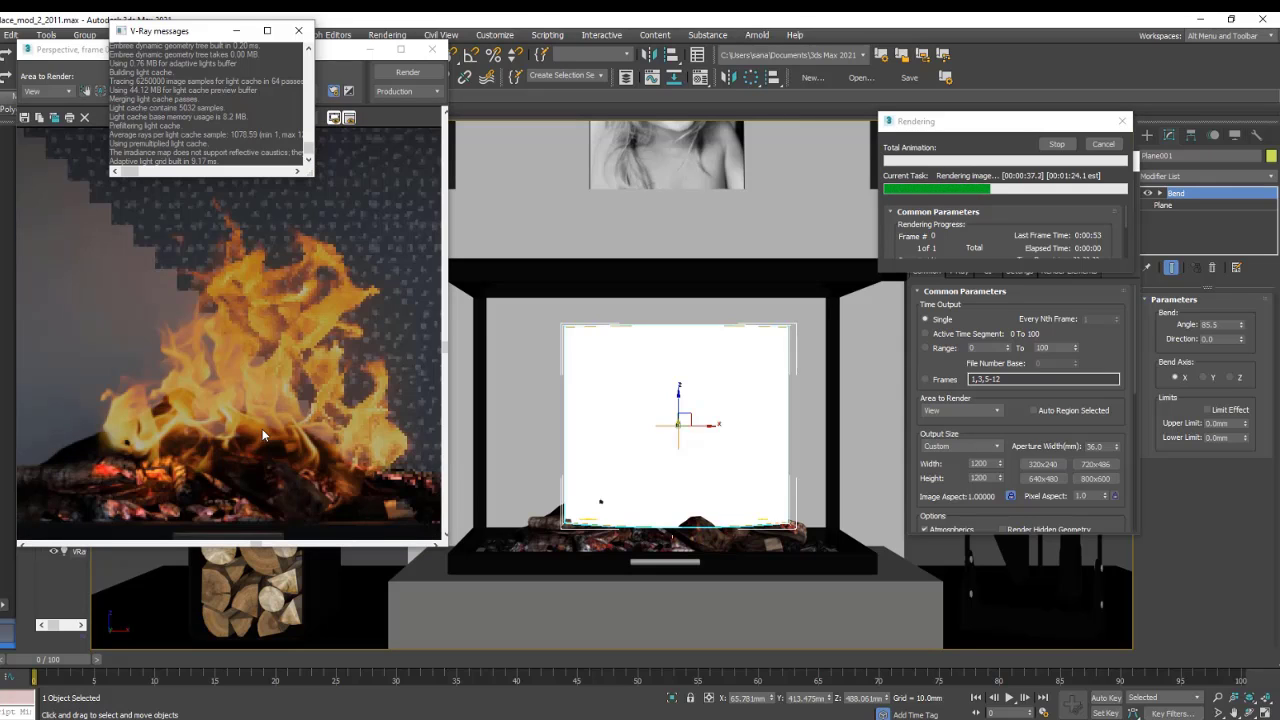
scroll(189, 388, "down", 3)
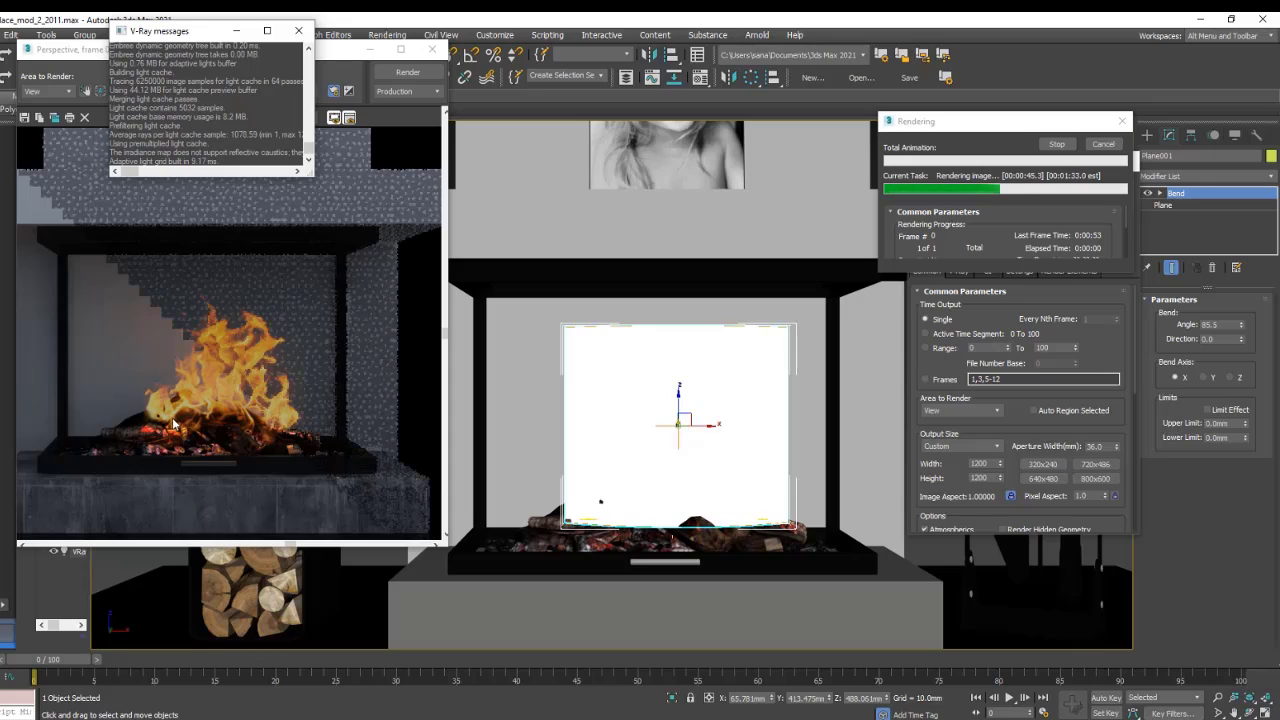
scroll(206, 438, "down", 3)
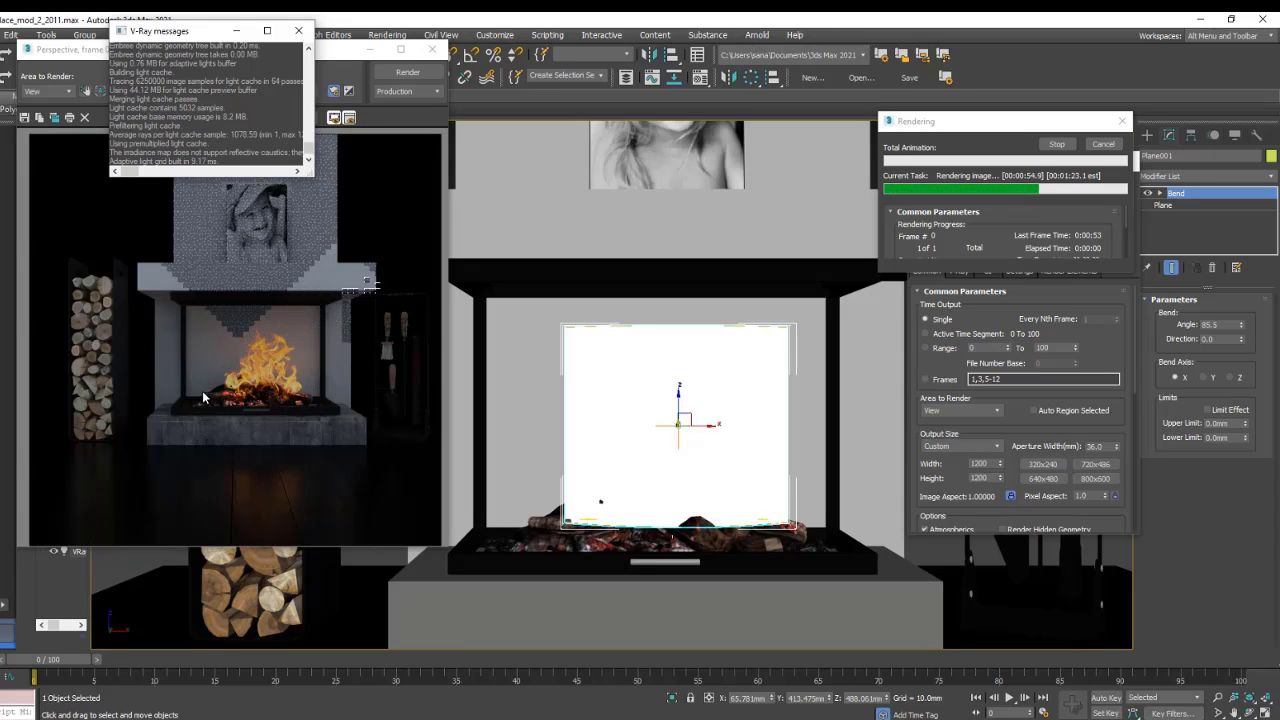
scroll(226, 417, "up", 2)
scroll(226, 417, "up", 1)
scroll(226, 417, "down", 4)
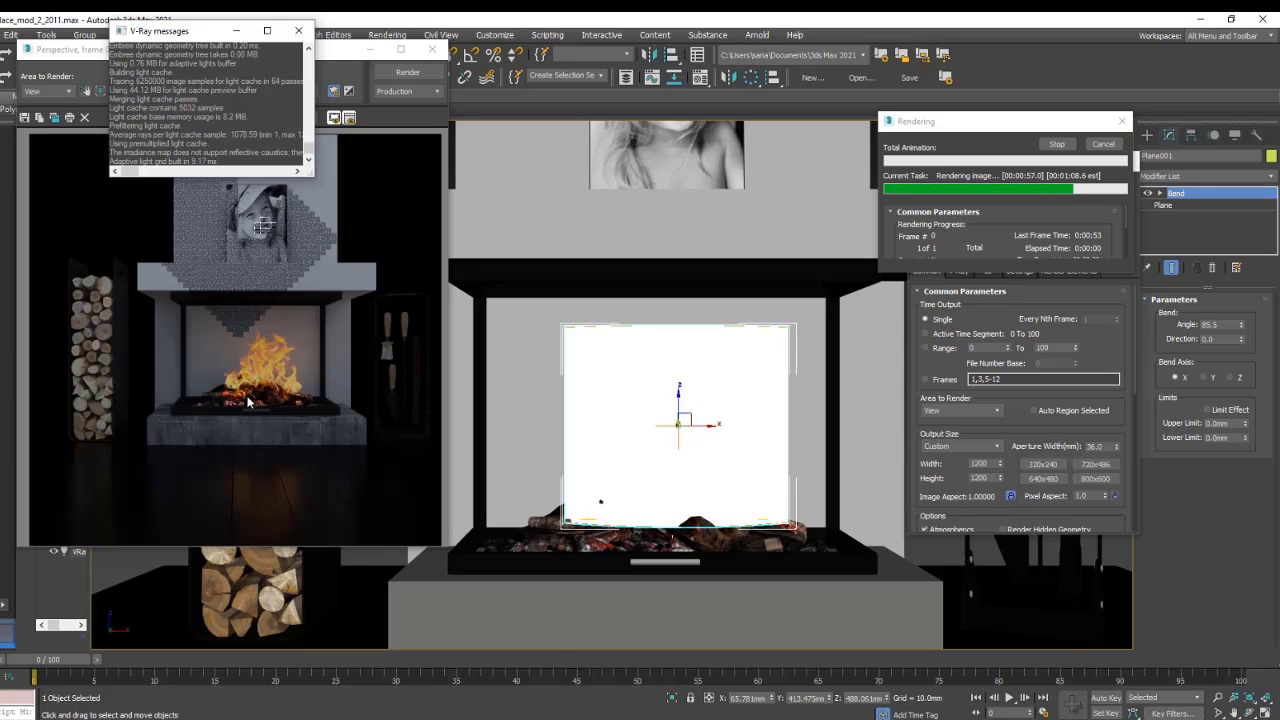